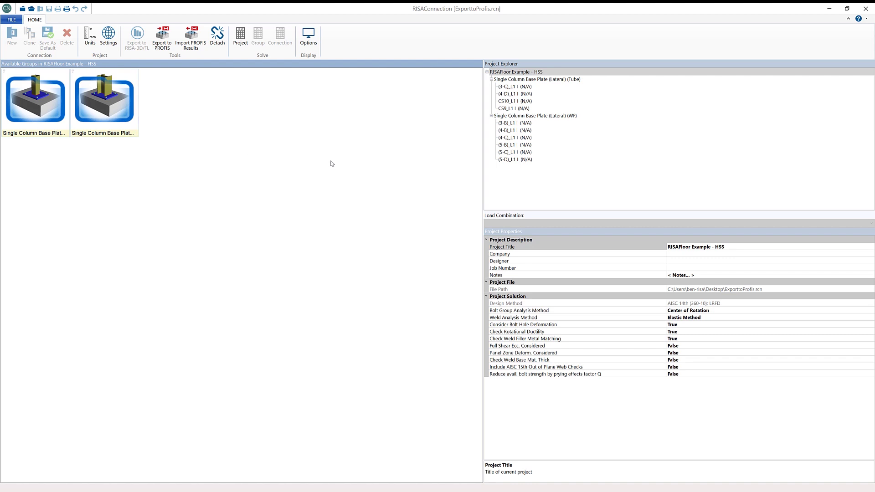
Solve all connections in the project and open the WF base plate group
left_click(239, 43)
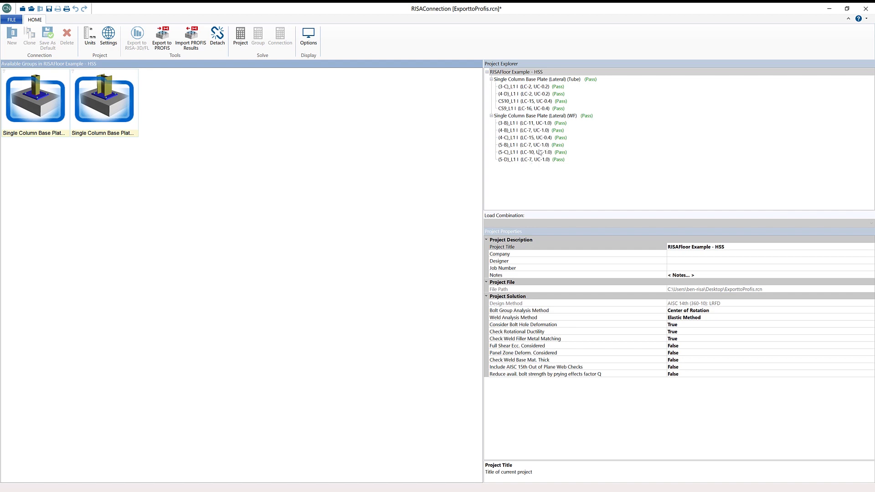
double_click(99, 114)
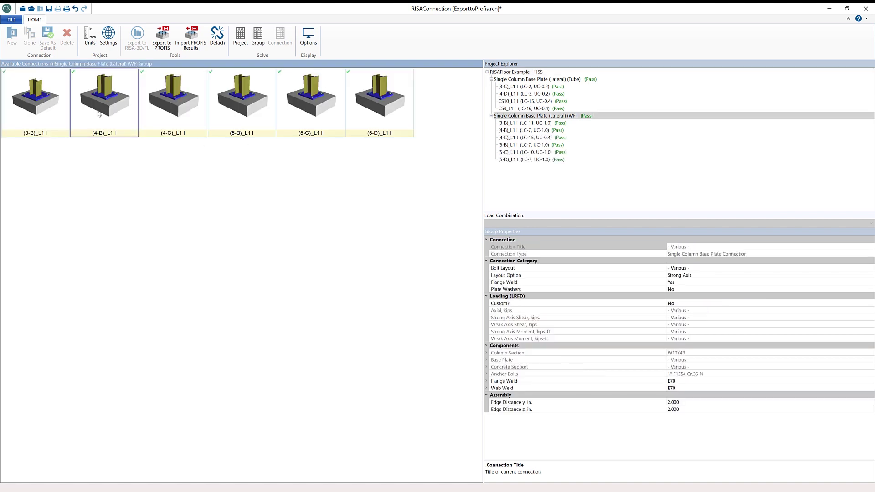
Open the (3-B)_L1 connection, select its base plate and keep load combination 11
double_click(45, 120)
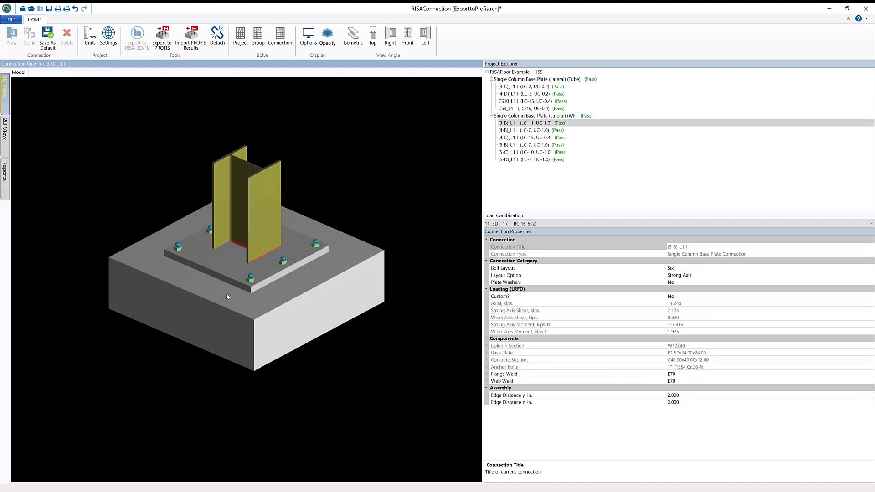
left_click(322, 245)
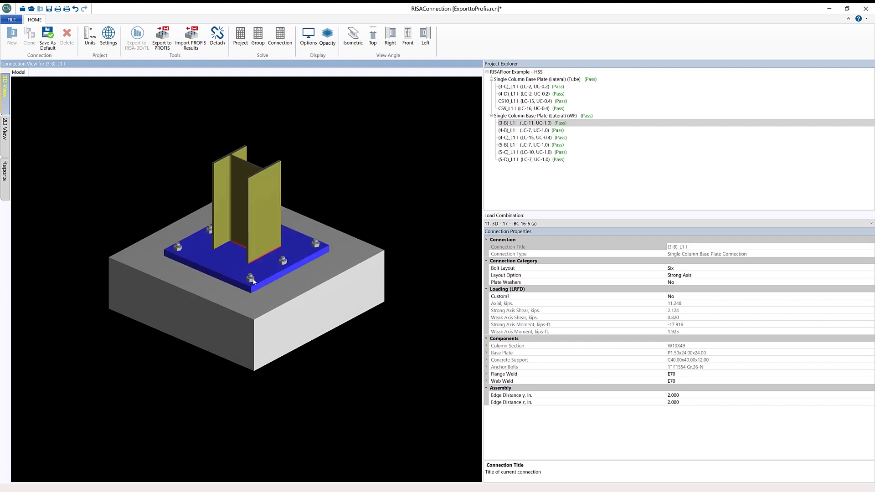
left_click(305, 256)
left_click(269, 272)
left_click(588, 224)
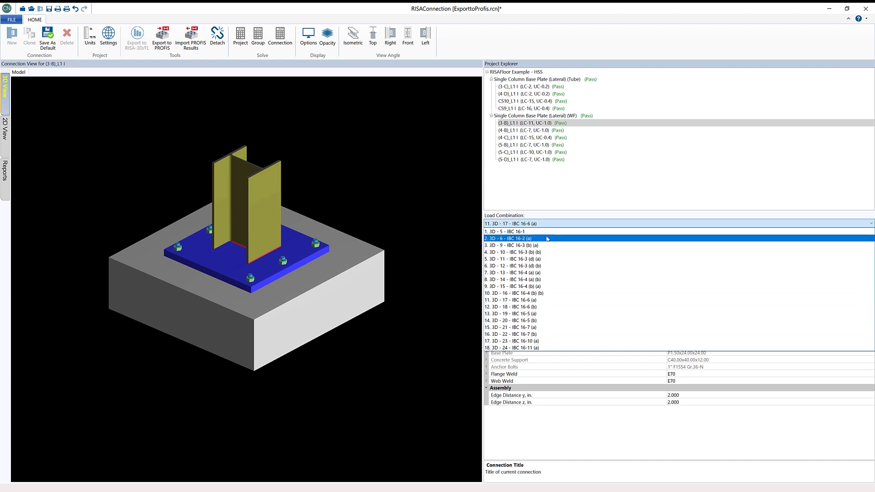
left_click(553, 224)
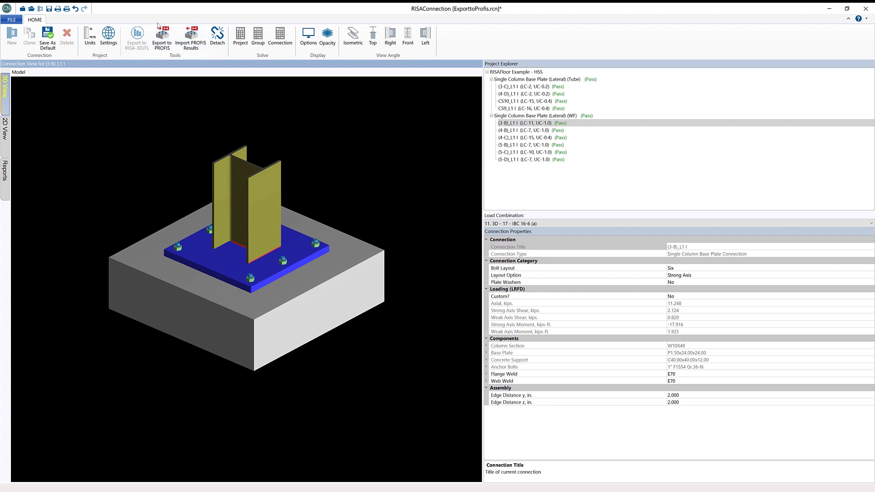
left_click(155, 48)
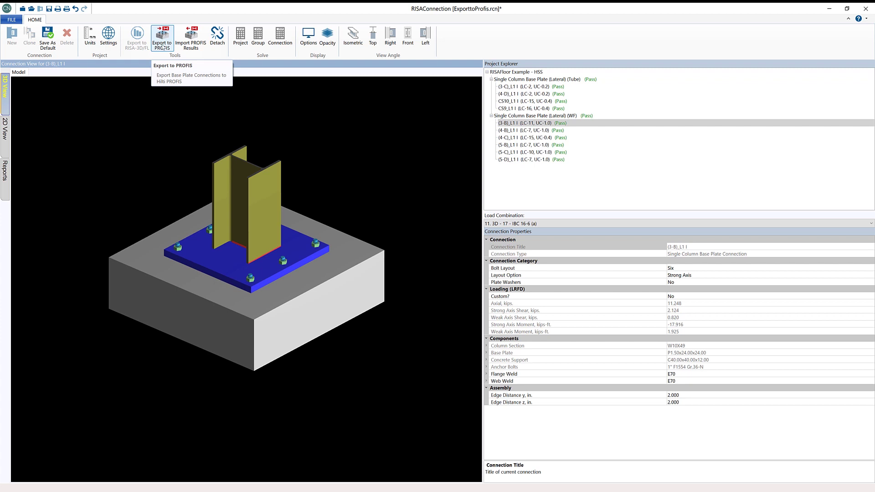
Send the (3-B)_L1 and CS10_L1 connections to PROFIS and acknowledge the successful upload
left_click(162, 46)
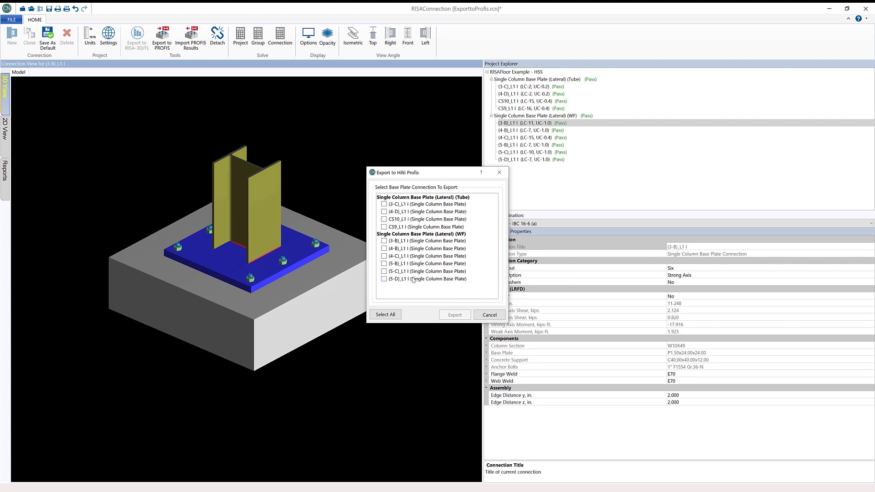
left_click(384, 241)
left_click(384, 220)
left_click(457, 317)
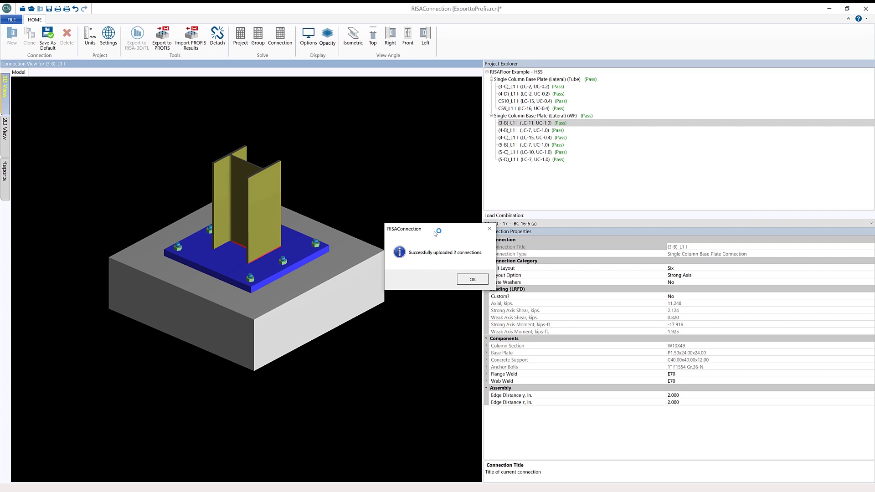
left_click(473, 279)
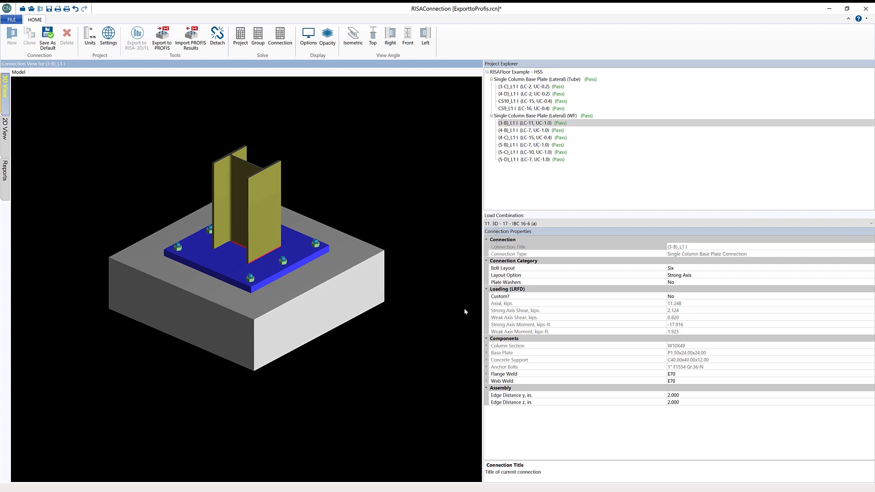
In PROFIS, dismiss the RISA update notice and load the (3-B)_L1 update into a design
key("alt+Tab")
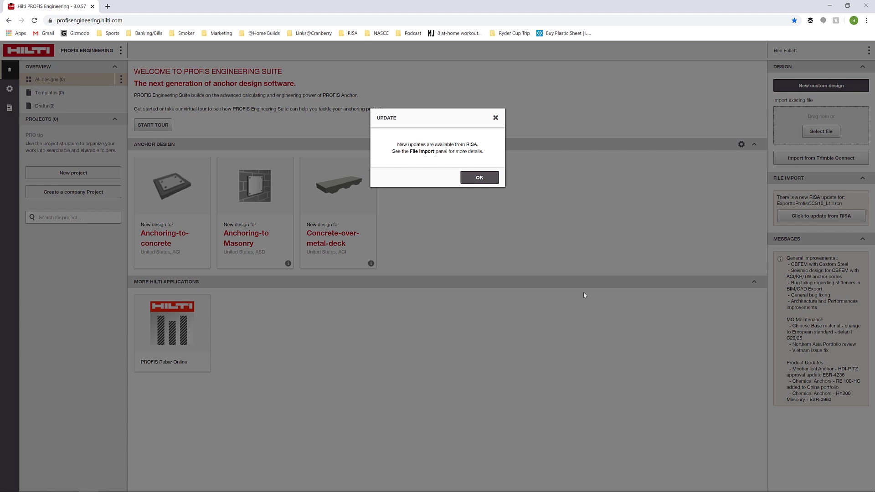
left_click(483, 182)
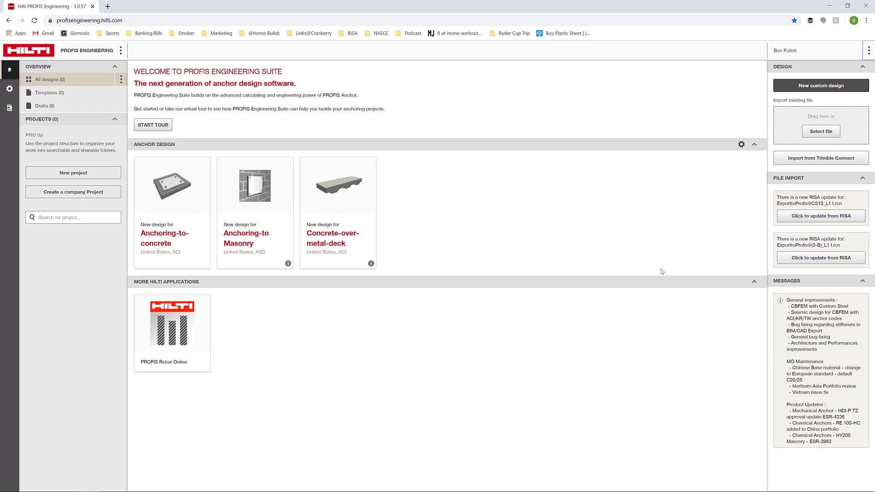
left_click(819, 262)
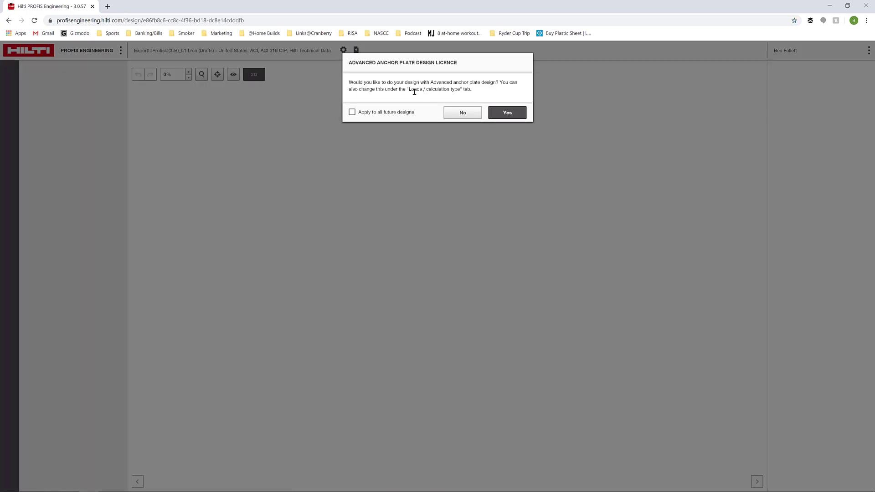
Decline advanced anchor plate design and switch to the decisive load combination at 119% utilization
left_click(463, 111)
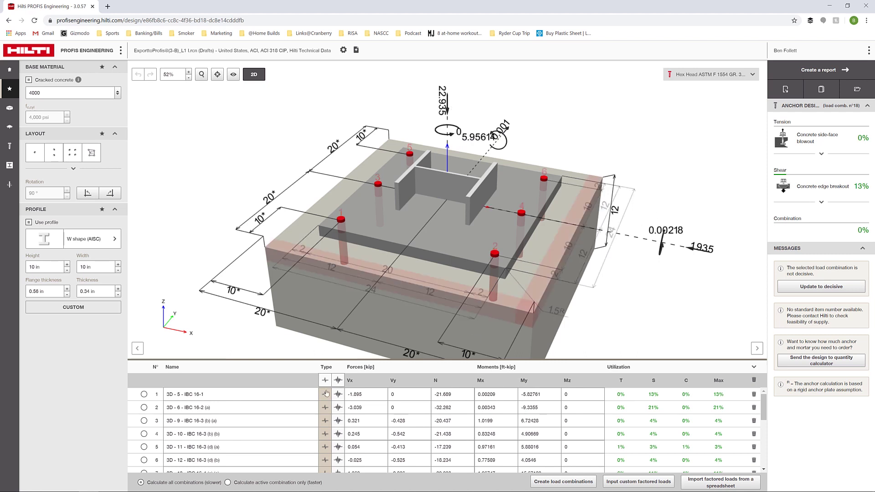
scroll(300, 404, "down", 6)
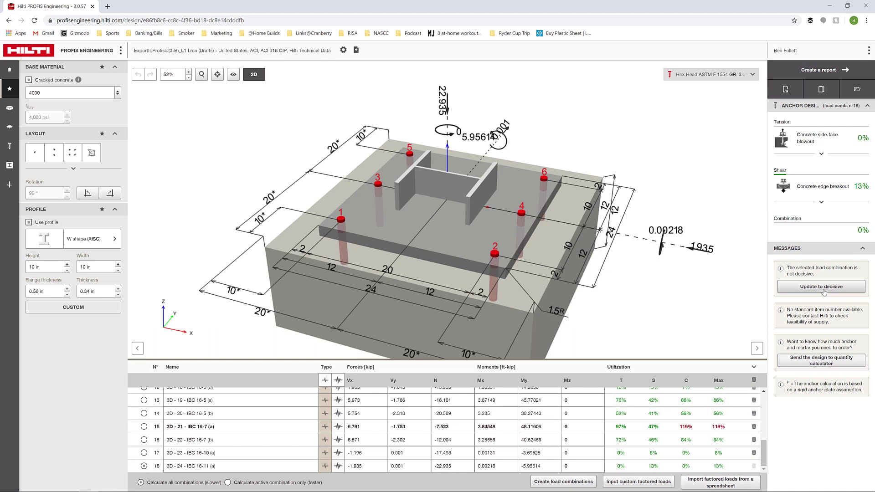
left_click(824, 291)
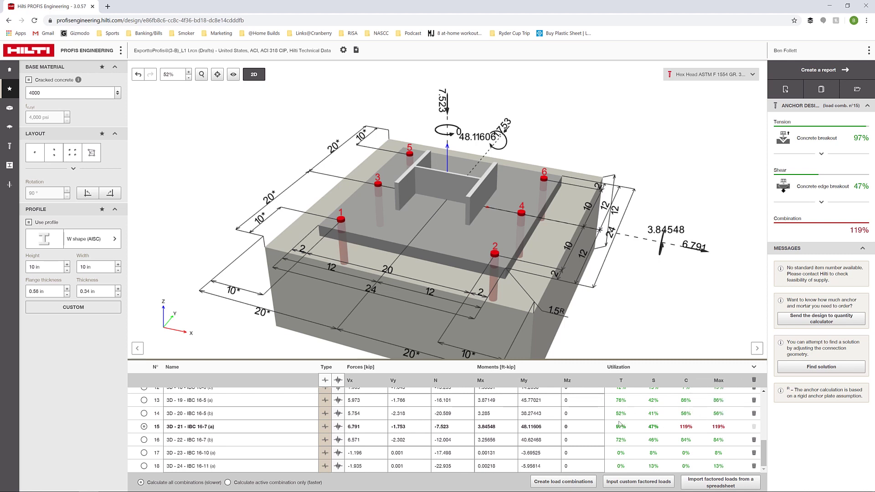
Expand the full tension and shear failure mode breakdowns
left_click(822, 154)
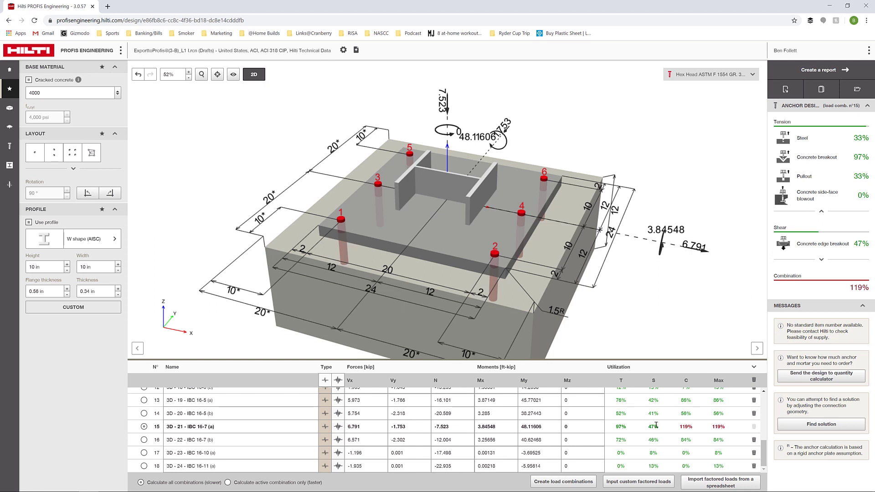
left_click(822, 260)
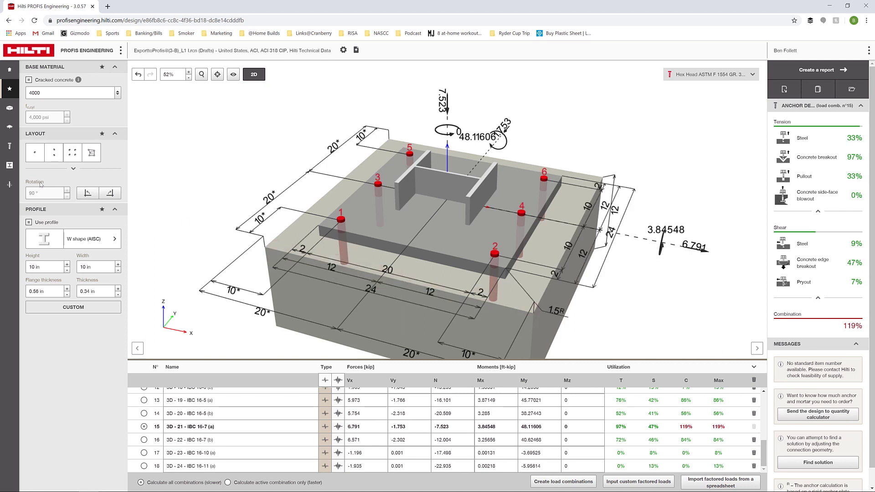
Change the anchor embedment depth to 9 in, dropping combined utilization to 77%
left_click(10, 146)
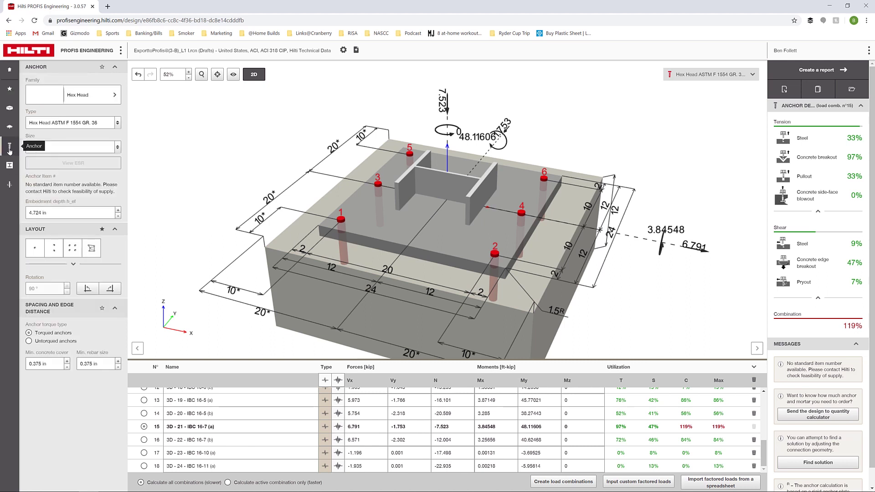
left_click(36, 212)
double_click(36, 212)
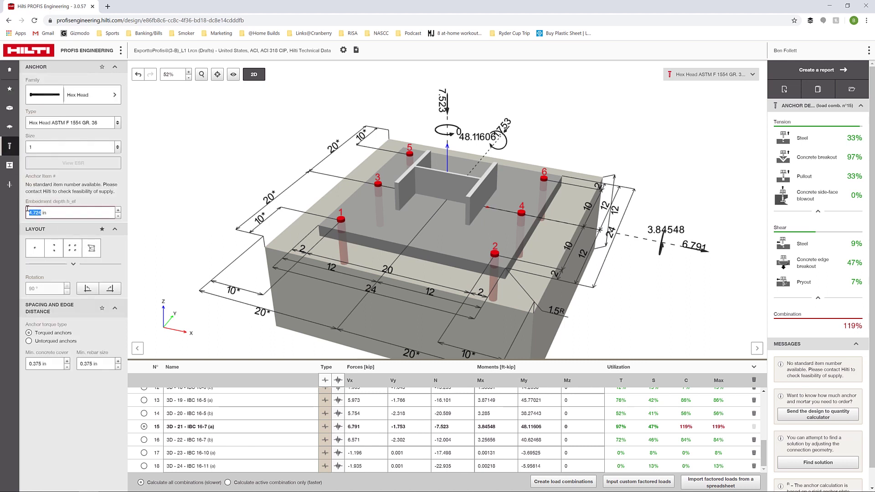
type("9")
key("Return")
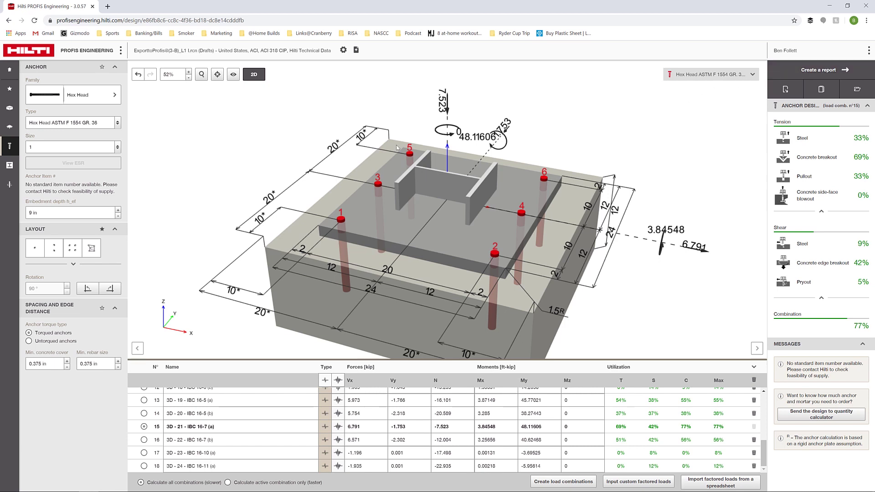
left_click(8, 186)
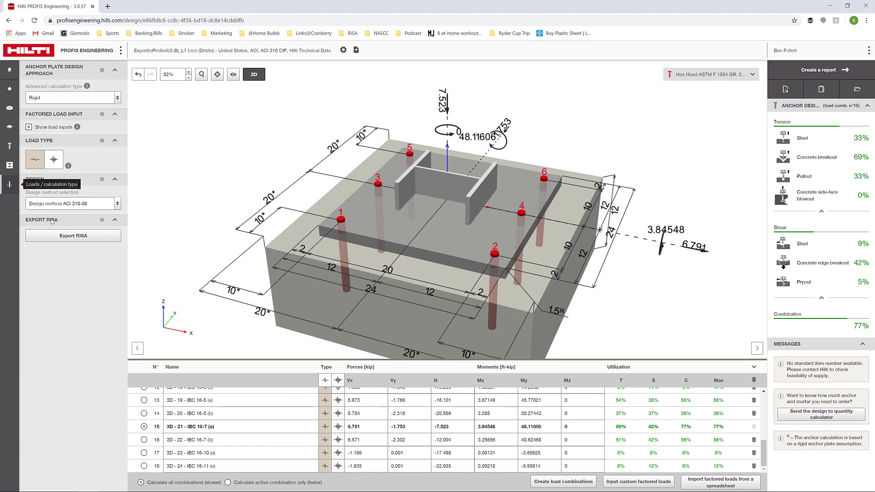
Export the 9 in embedment design to RISA and return to RISAConnection
left_click(74, 240)
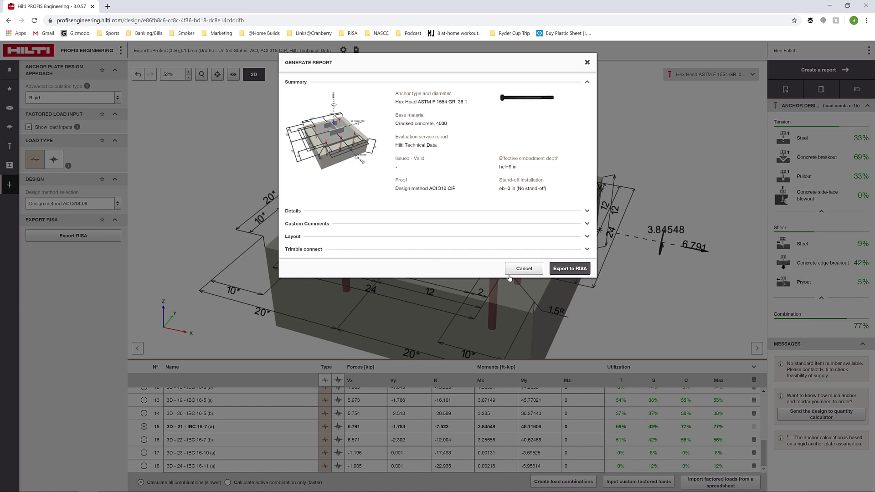
left_click(565, 269)
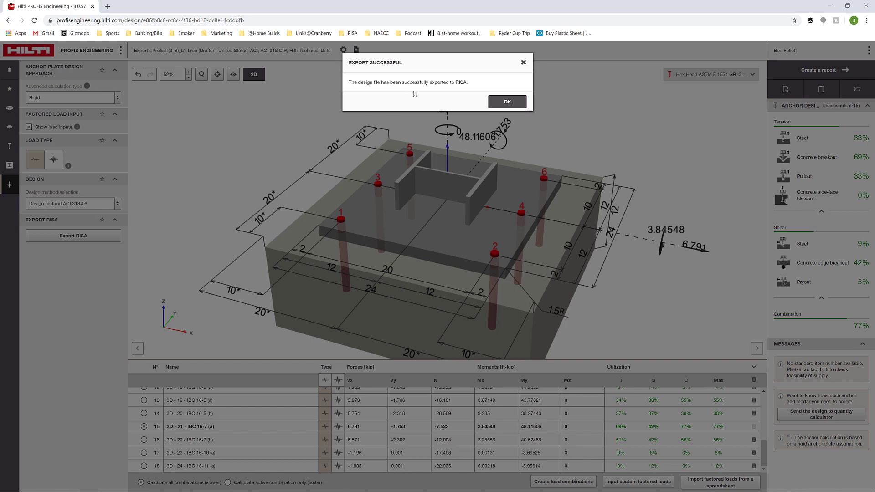
left_click(507, 101)
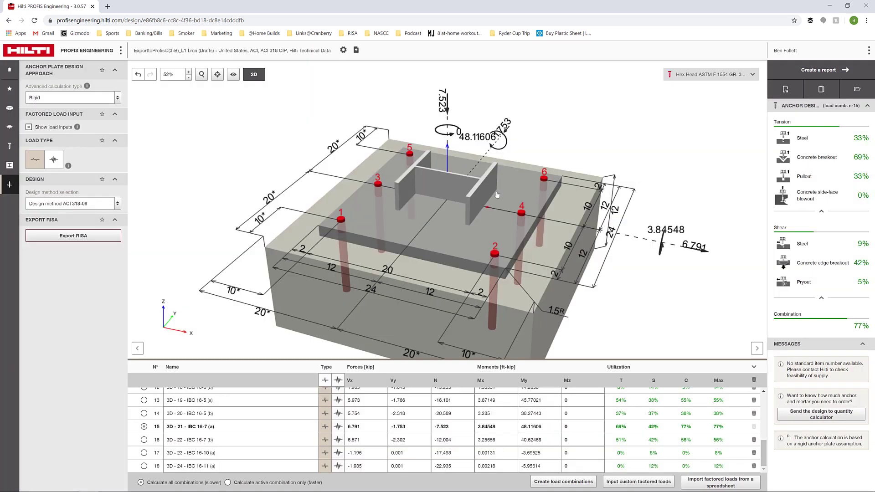
key("alt+Tab")
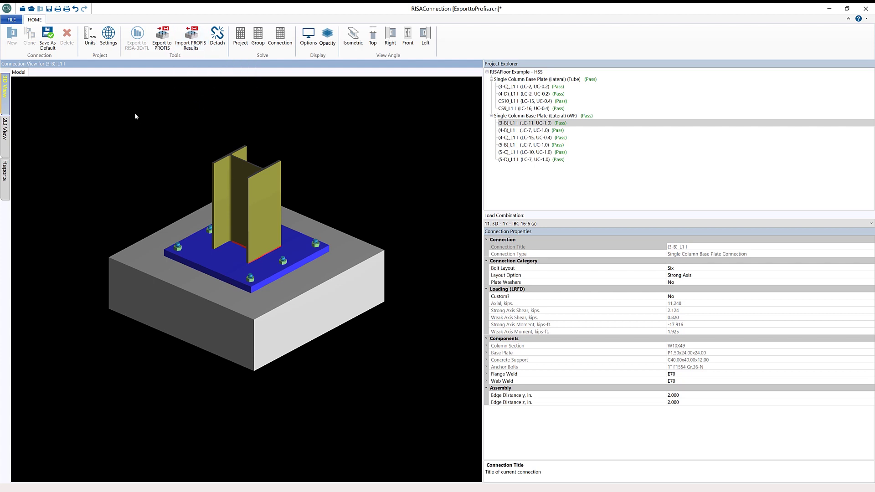
left_click(12, 19)
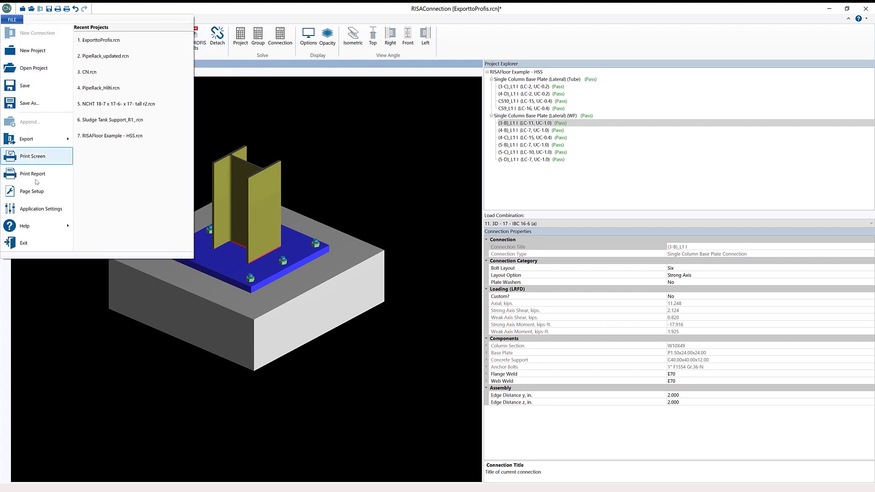
left_click(41, 208)
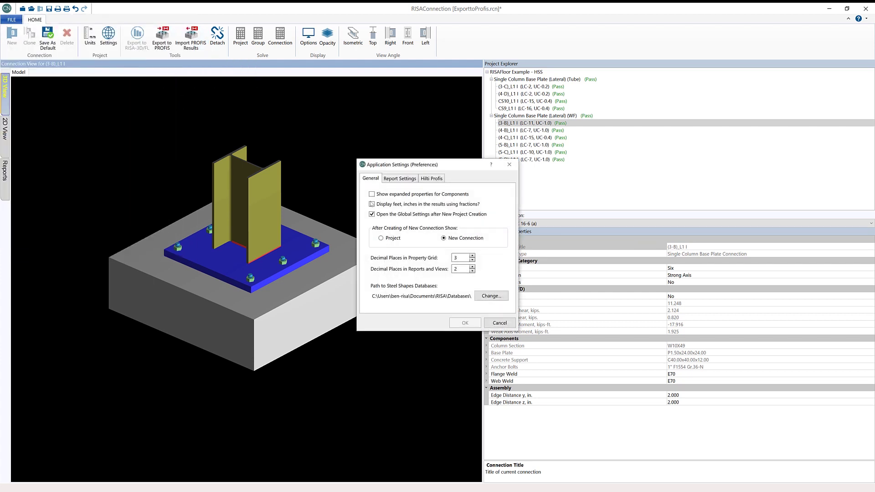
left_click(433, 179)
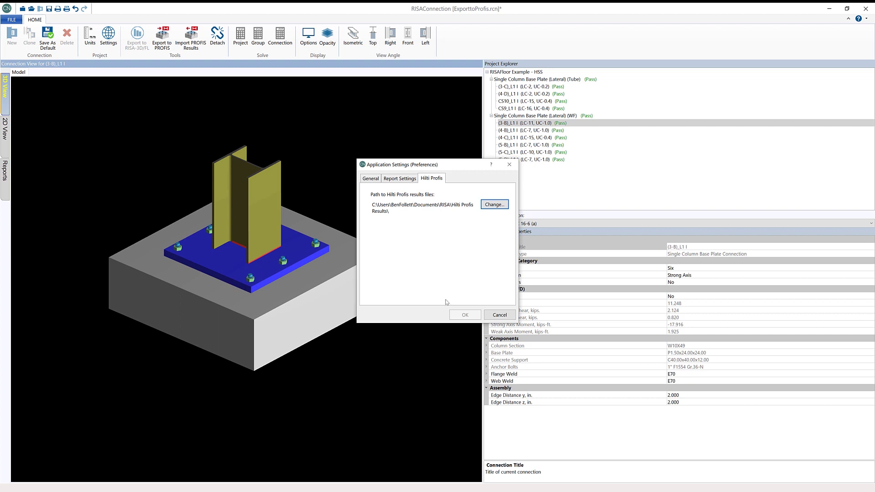
left_click(499, 315)
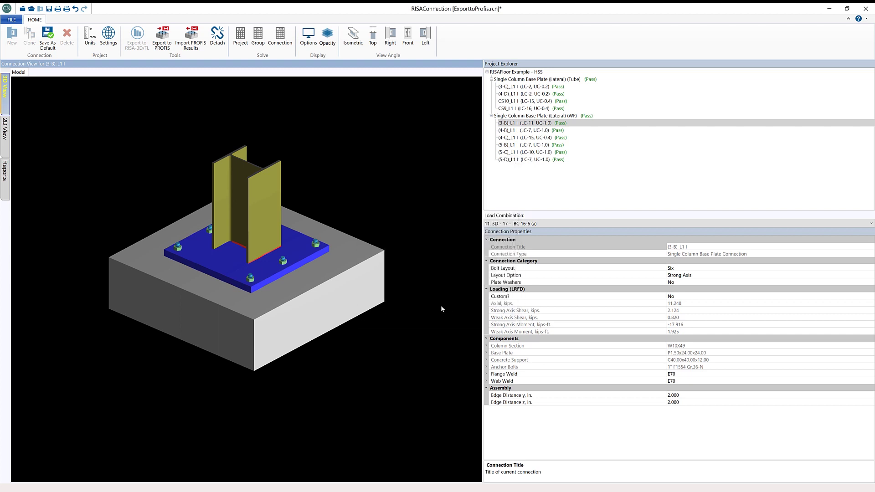
Bring the PROFIS results into RISAConnection and acknowledge the saved document
left_click(194, 46)
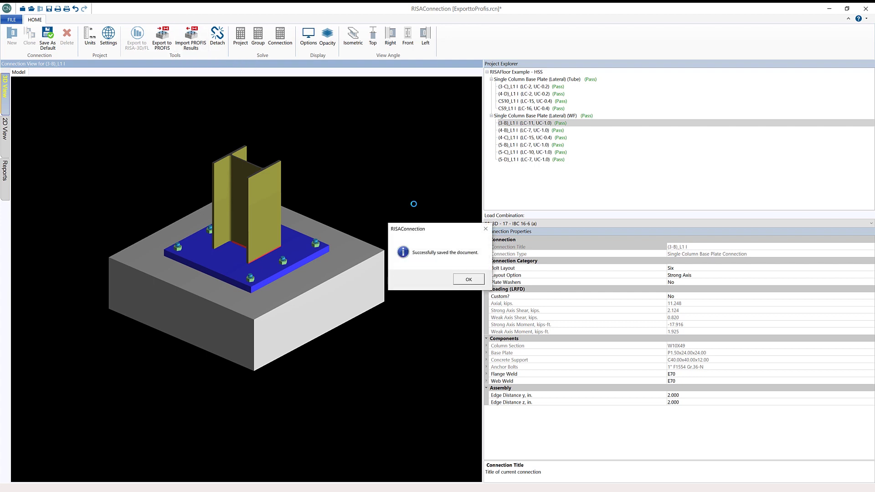
left_click(466, 278)
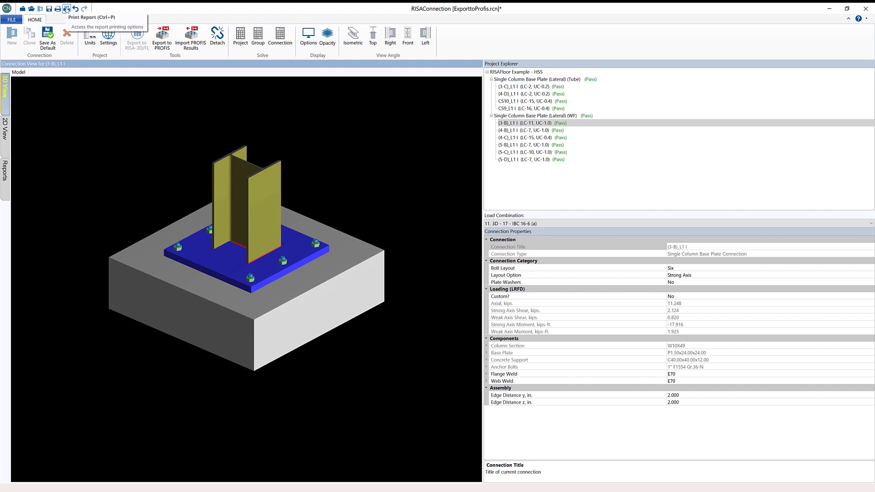
left_click(66, 9)
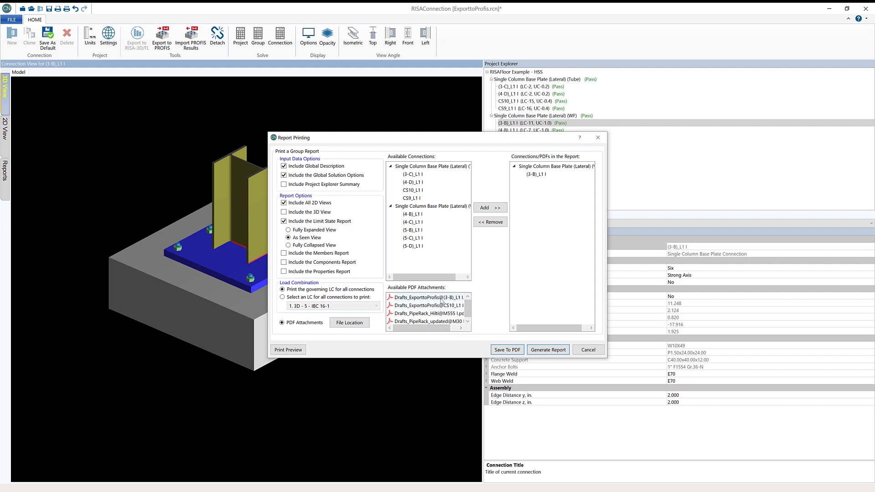
Add the (3-B)_L1 PROFIS results PDF to the report attachments
left_click(389, 298)
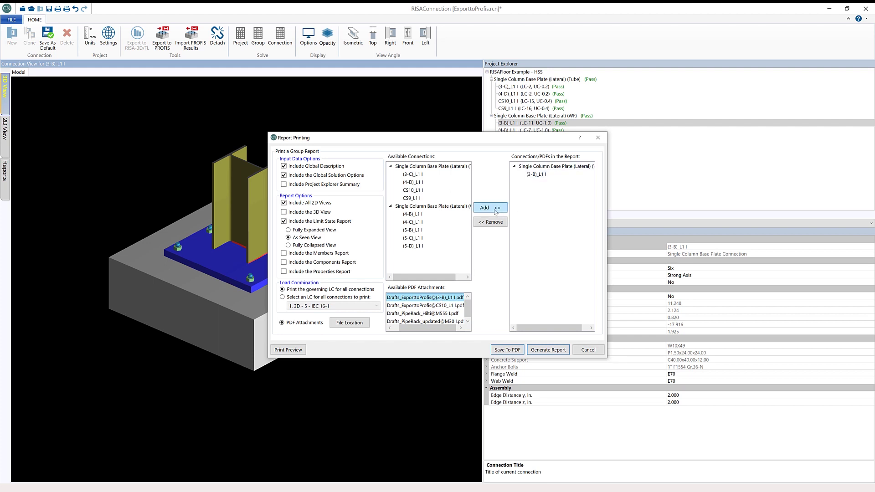
left_click(489, 207)
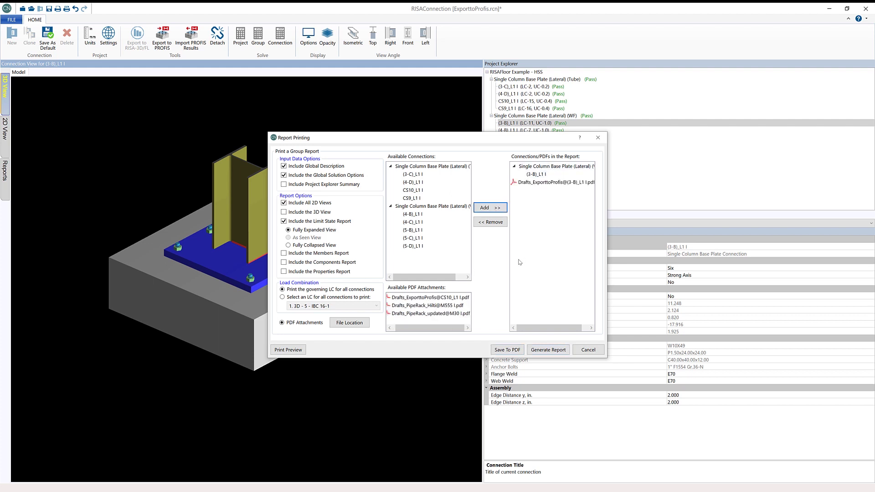